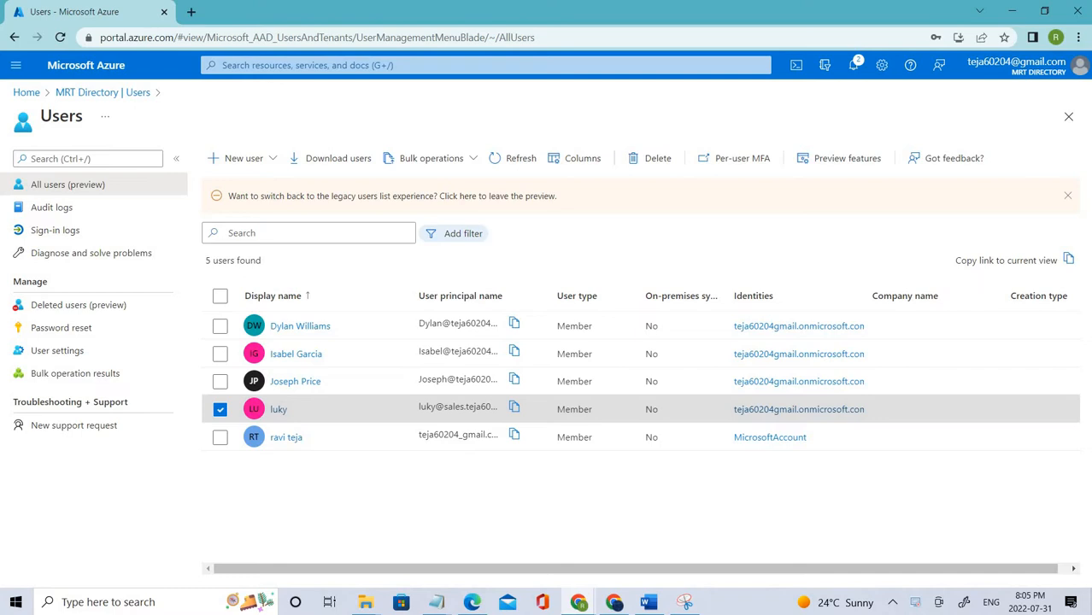
- Return from the Users list to the MRT Directory overview and open its Security page
click(91, 95)
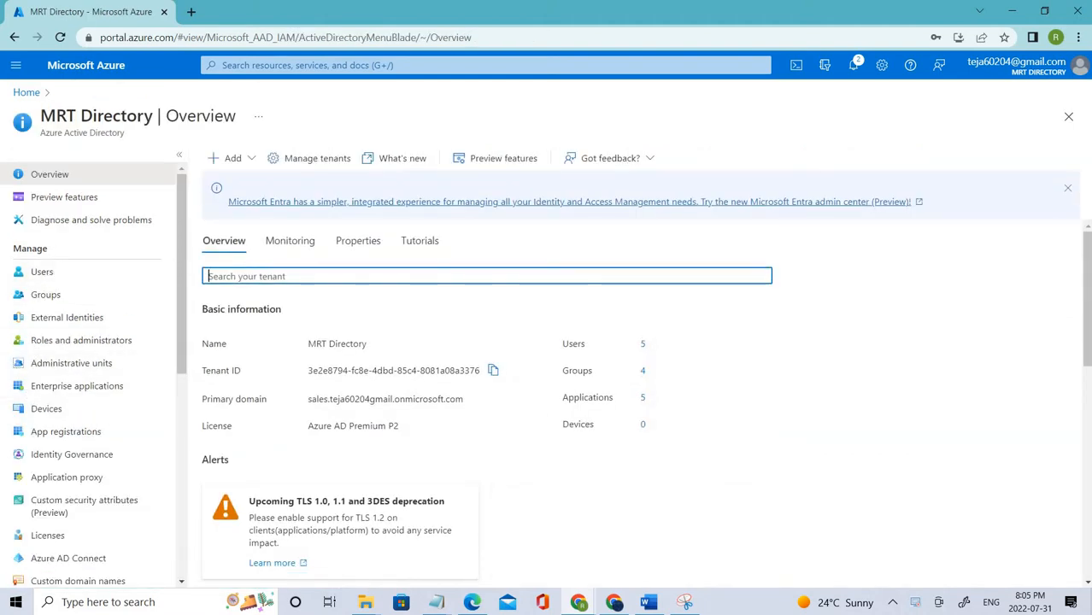
drag(49, 250, 14, 250)
scroll(99, 380, down, 3)
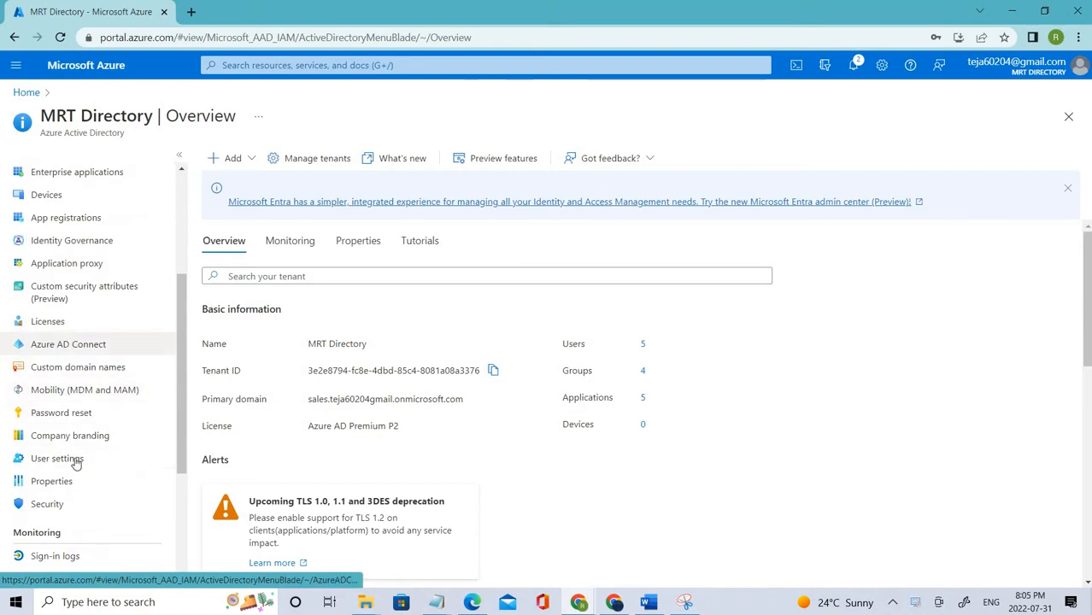
scroll(81, 370, down, 3)
click(62, 363)
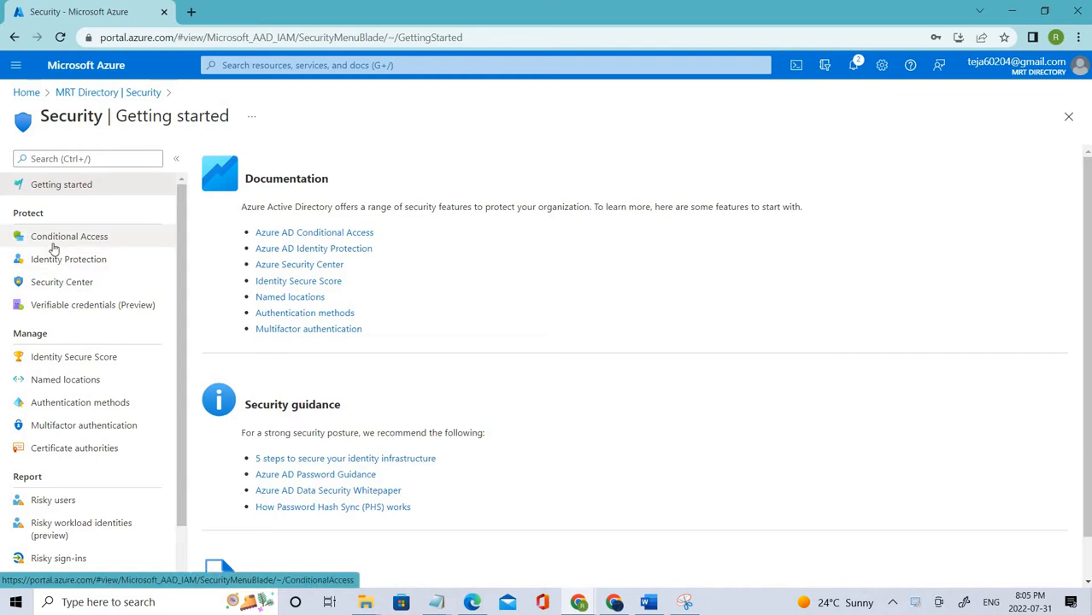
- Open Conditional Access from the Protect section of the Security menu
click(53, 246)
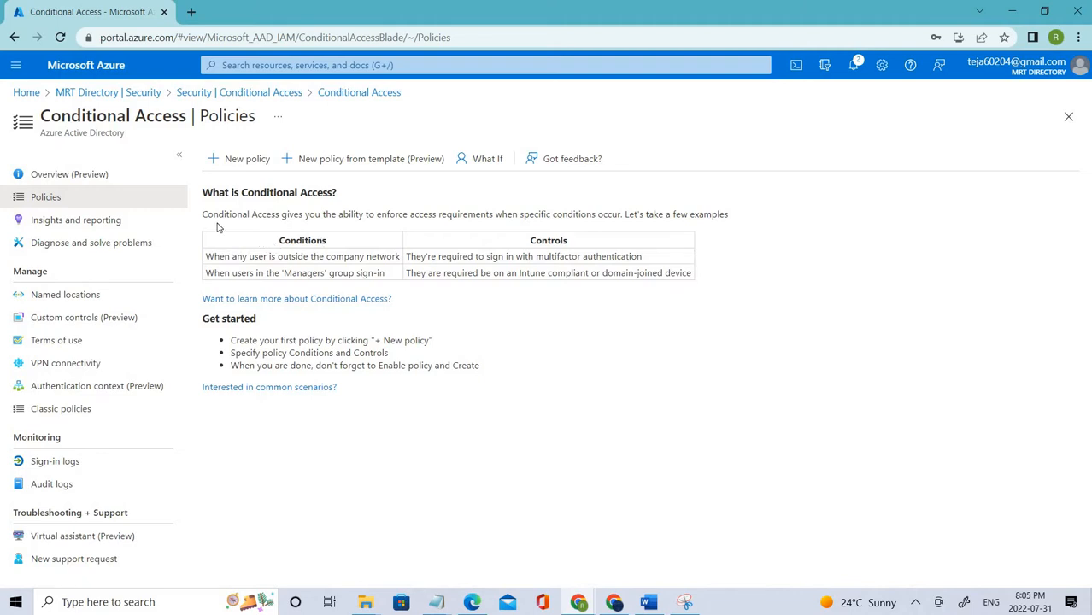
- Go over the Conditional Access examples, such as Managers needing Intune-compliant devices
drag(459, 216, 364, 250)
click(287, 239)
drag(206, 256, 633, 256)
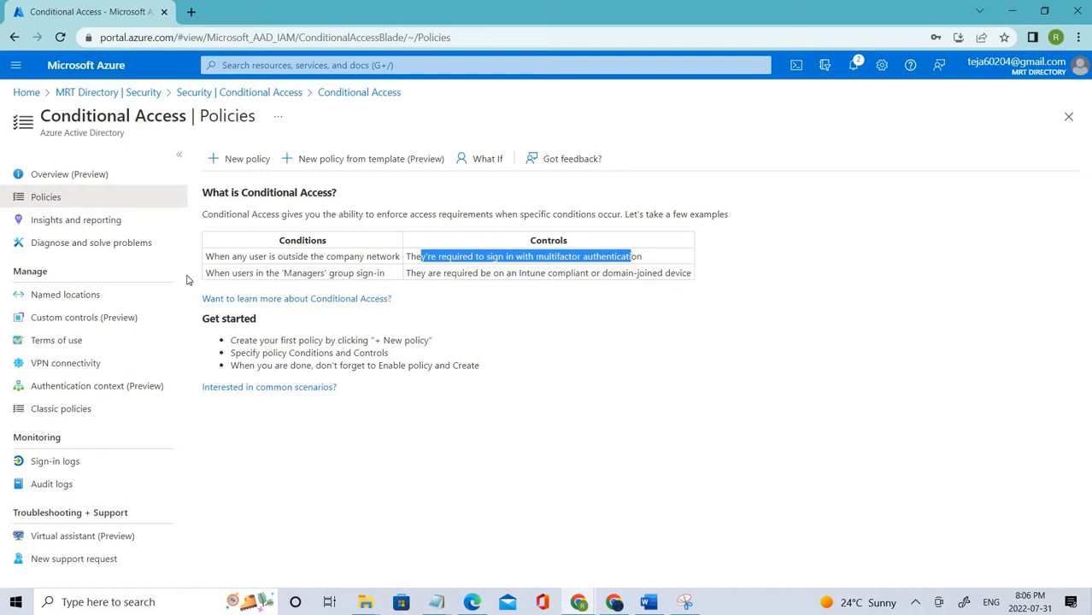
click(308, 272)
drag(309, 272, 214, 273)
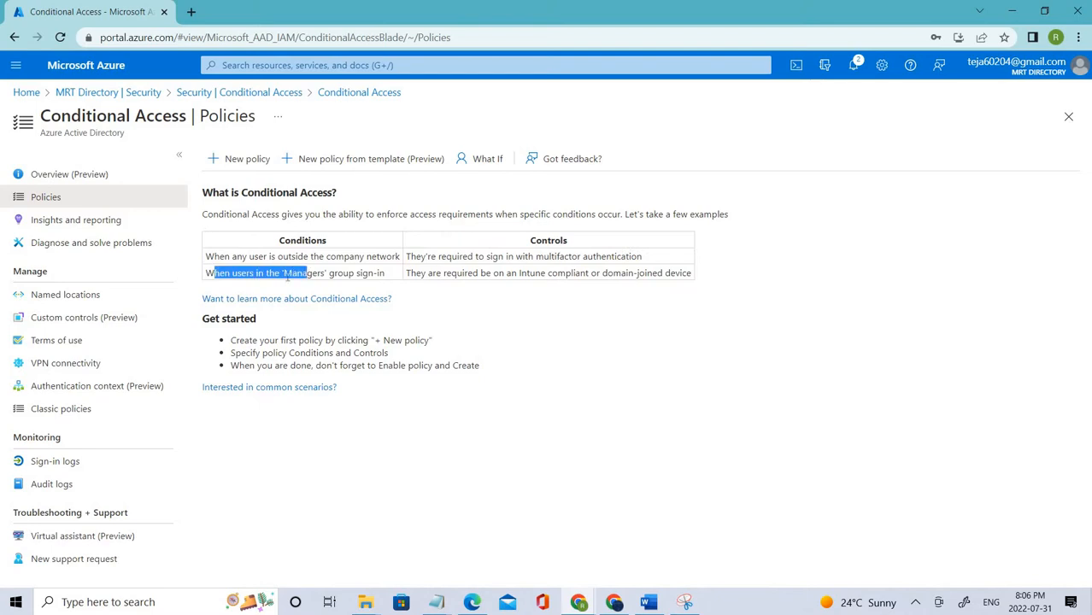
drag(309, 274, 385, 274)
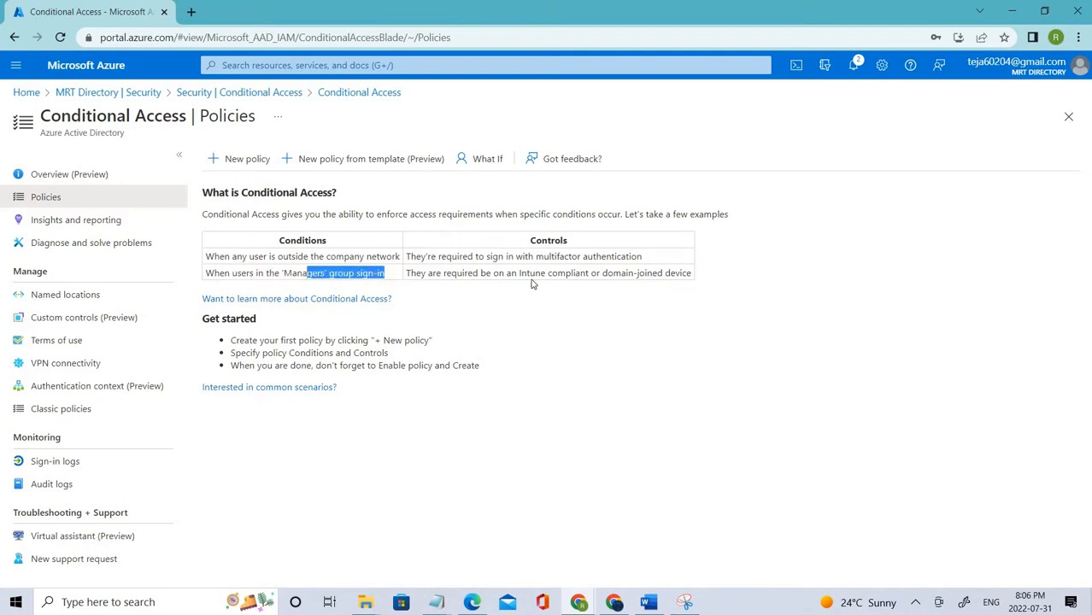
drag(520, 273, 580, 274)
- Finish reviewing the second example row and start a blank new Conditional Access policy
drag(706, 274, 181, 273)
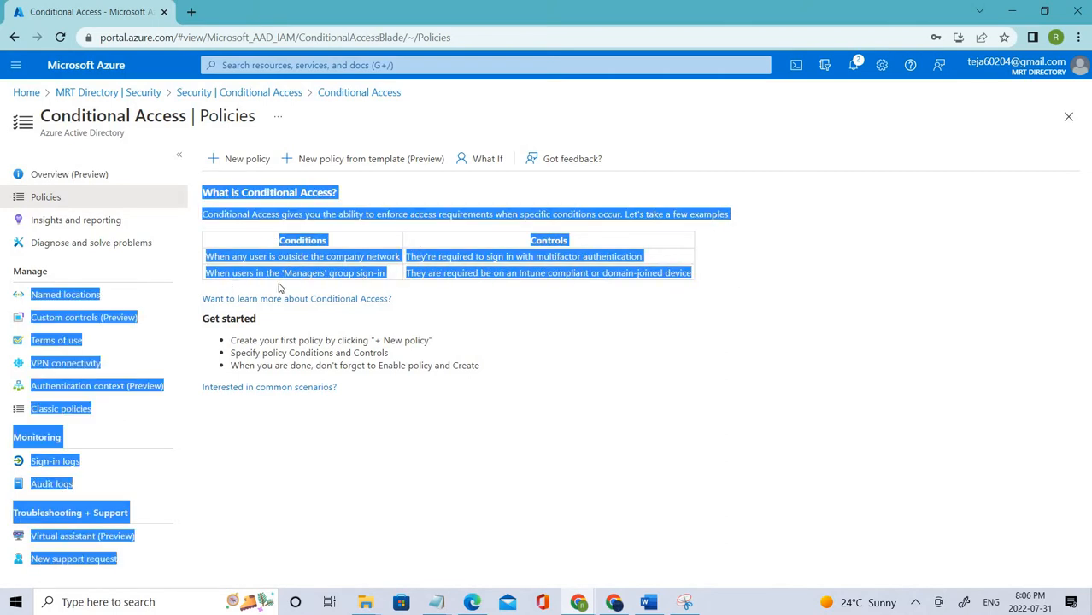
click(642, 271)
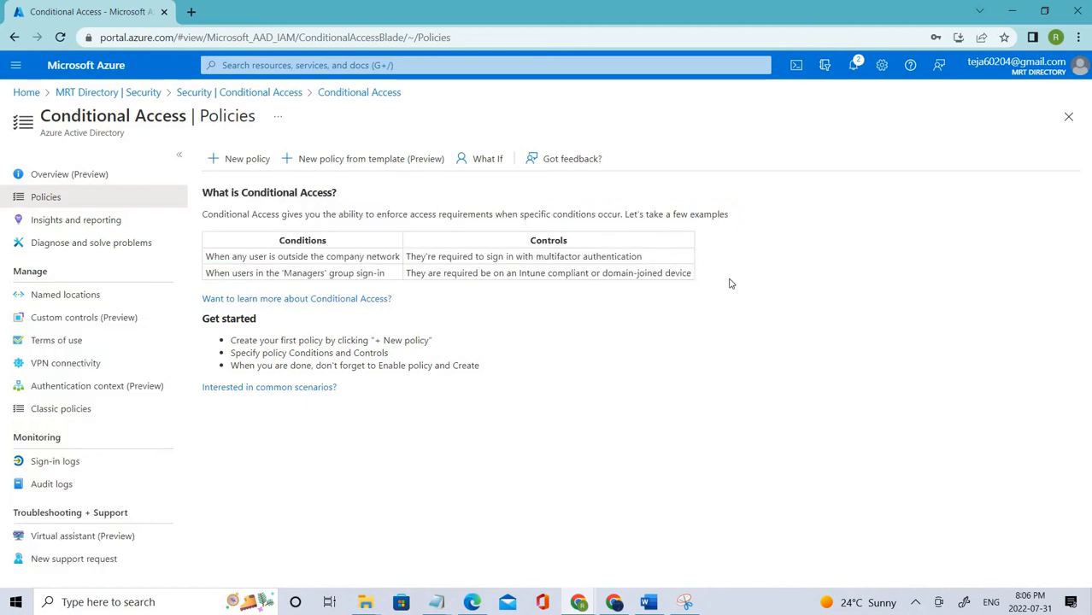
click(236, 170)
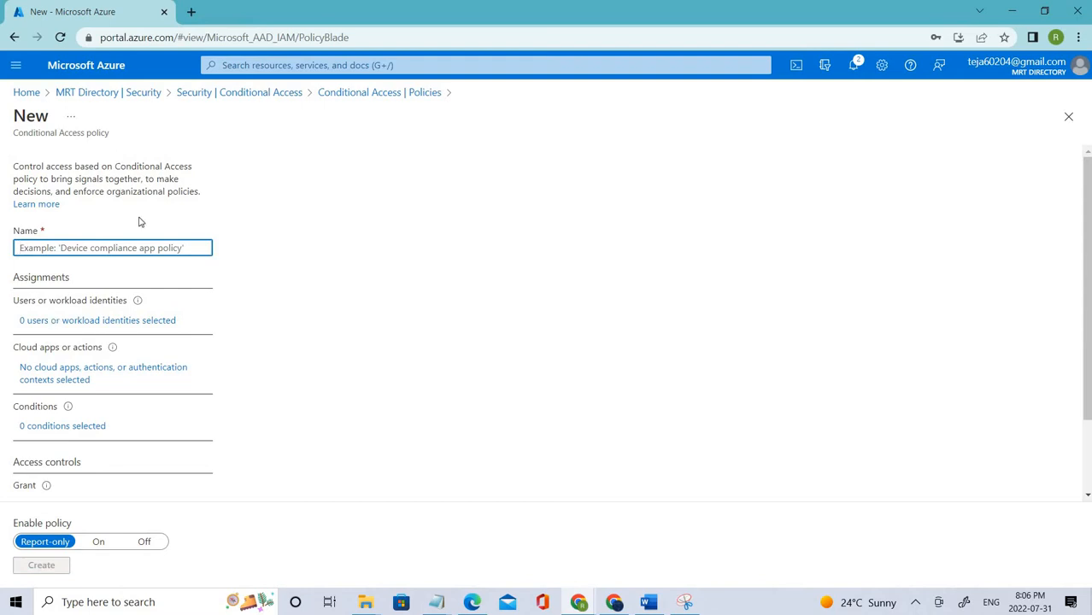
- Enter 'office access' as the new policy's name
text(offic)
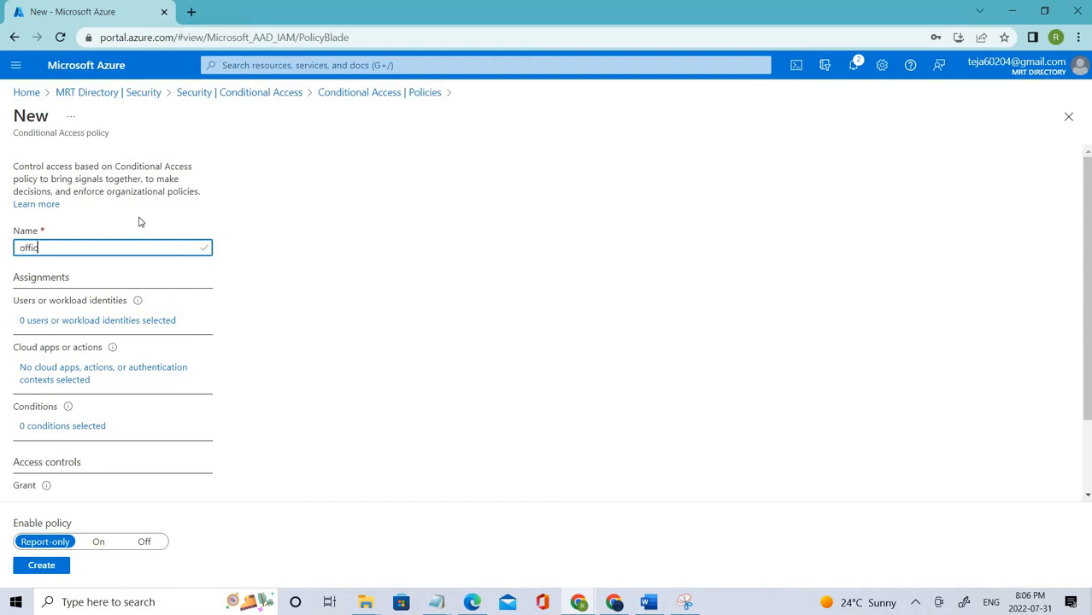
text(e access)
click(430, 219)
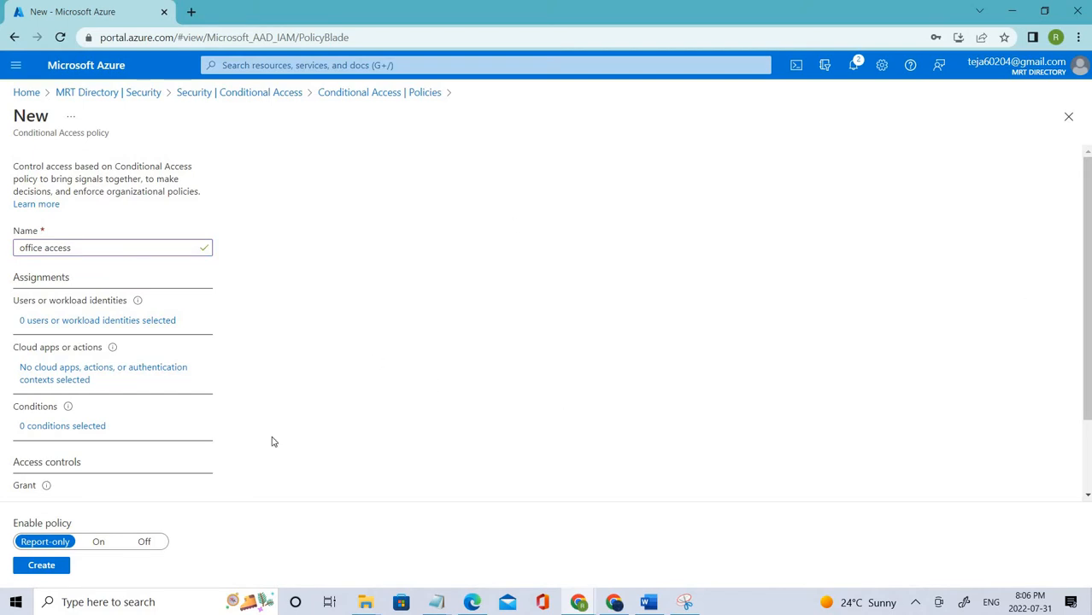
- Switch the user assignment to Select users and groups, leaving guest and directory-role options unticked
click(42, 325)
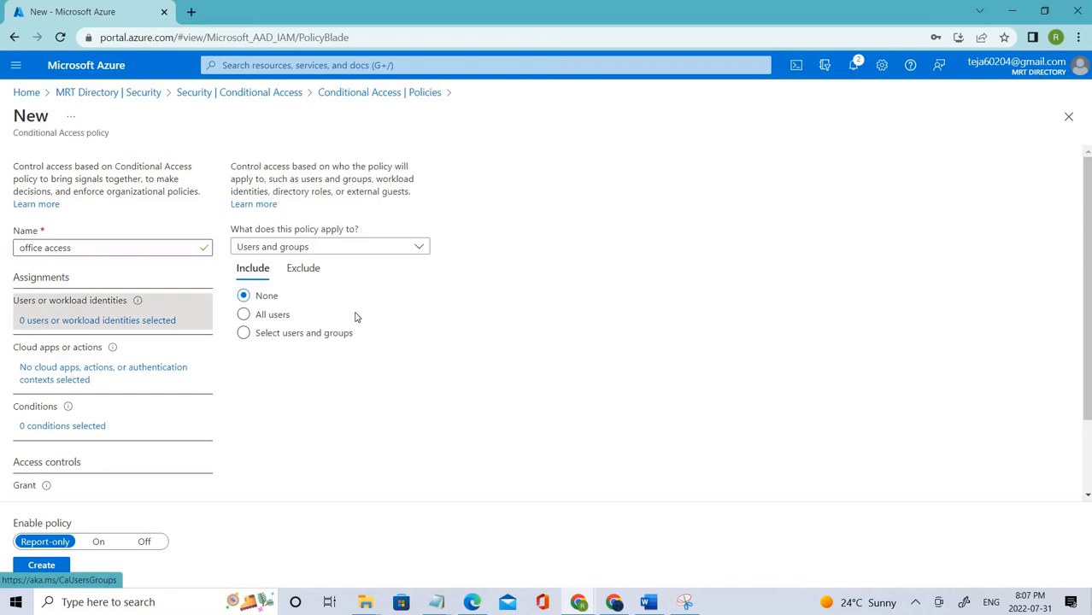
click(245, 333)
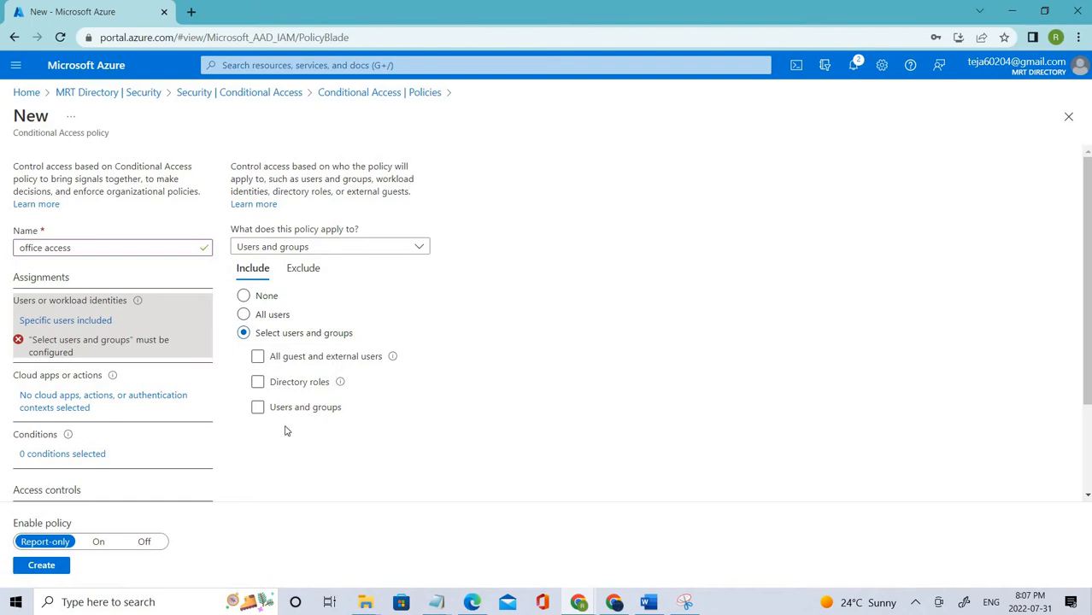
click(283, 362)
drag(281, 367, 237, 395)
click(324, 393)
click(309, 384)
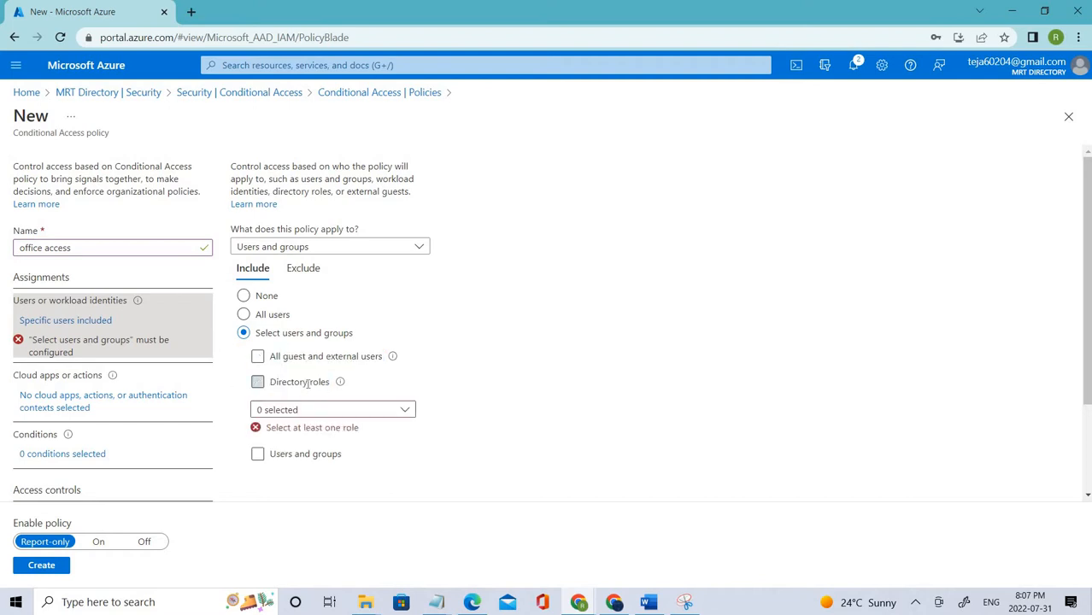
click(331, 412)
click(330, 415)
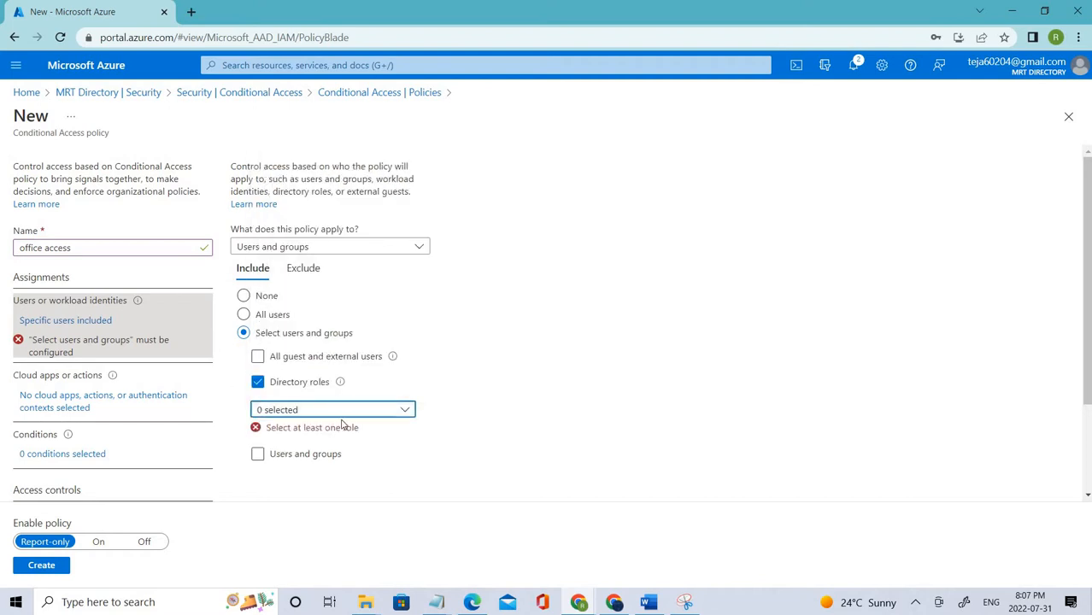
click(258, 383)
- Include one individually chosen user from the directory and confirm the selection
click(271, 408)
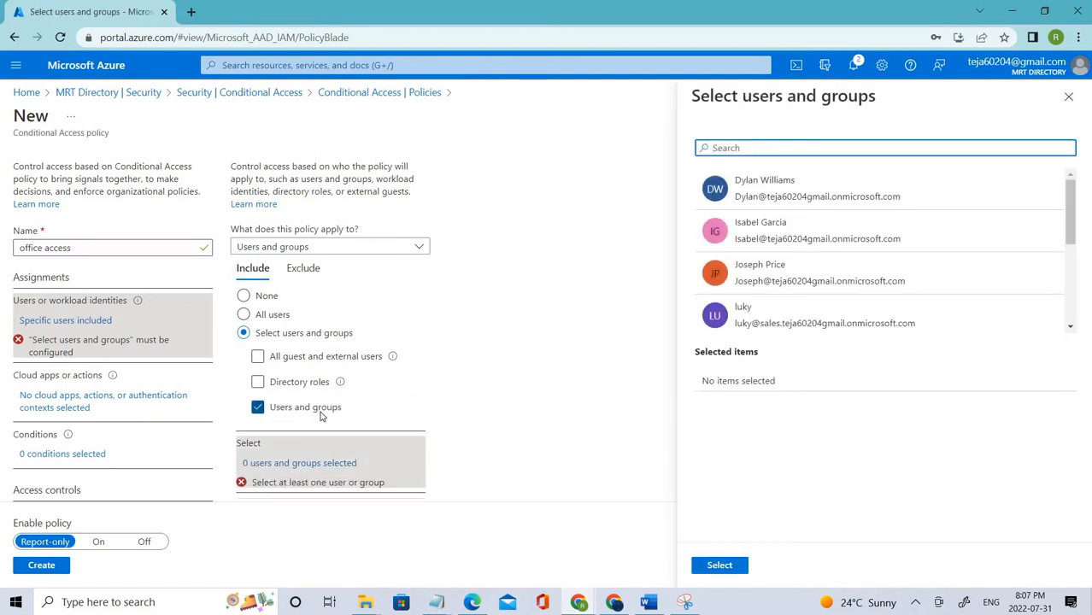
scroll(855, 273, down, 5)
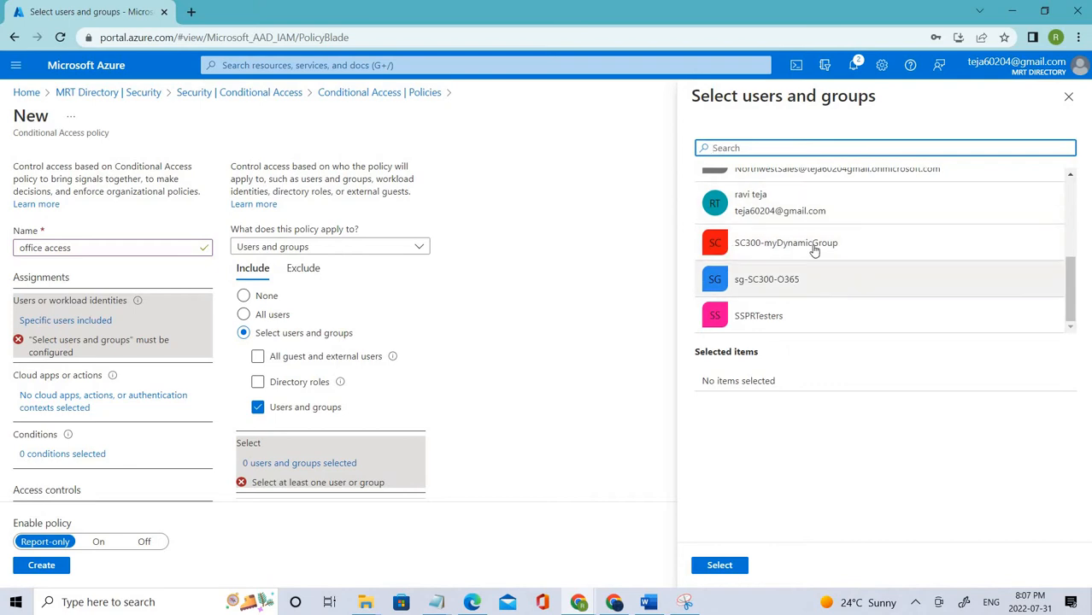
scroll(767, 313, up, 3)
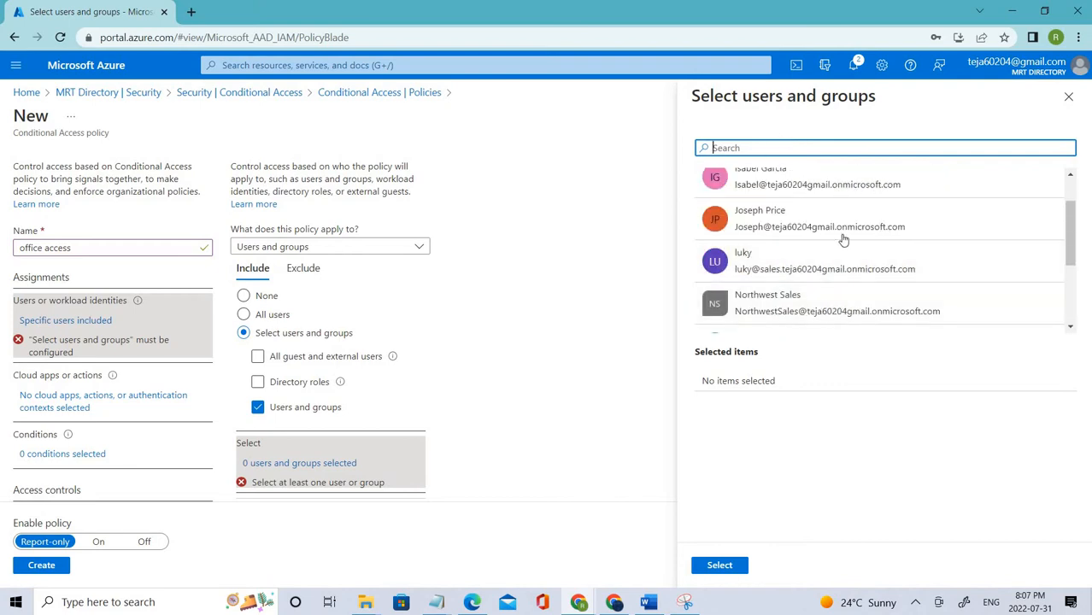
click(788, 273)
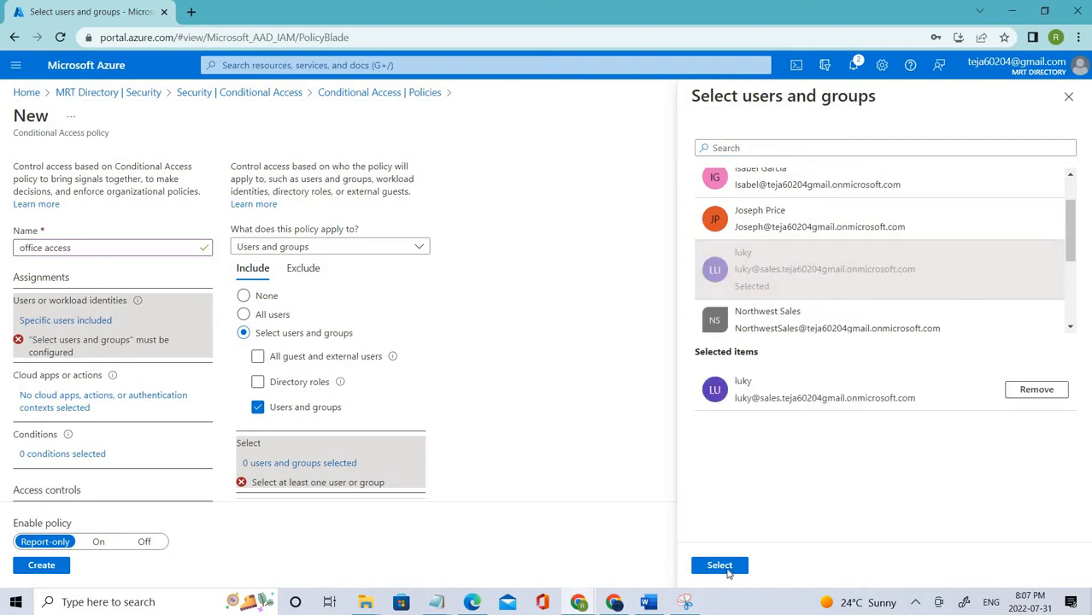
click(719, 565)
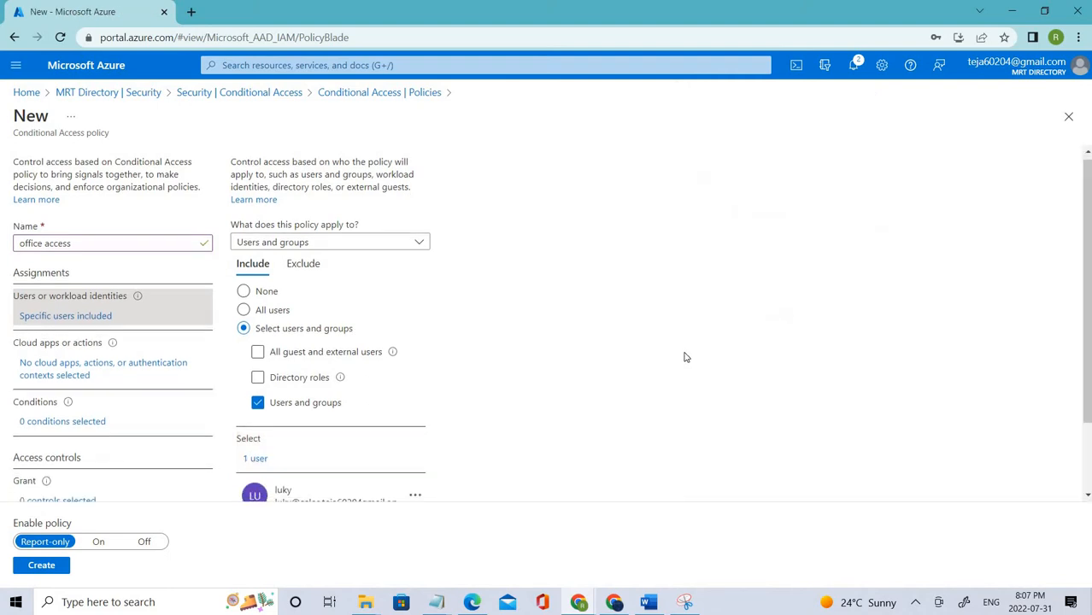
scroll(683, 357, down, 1)
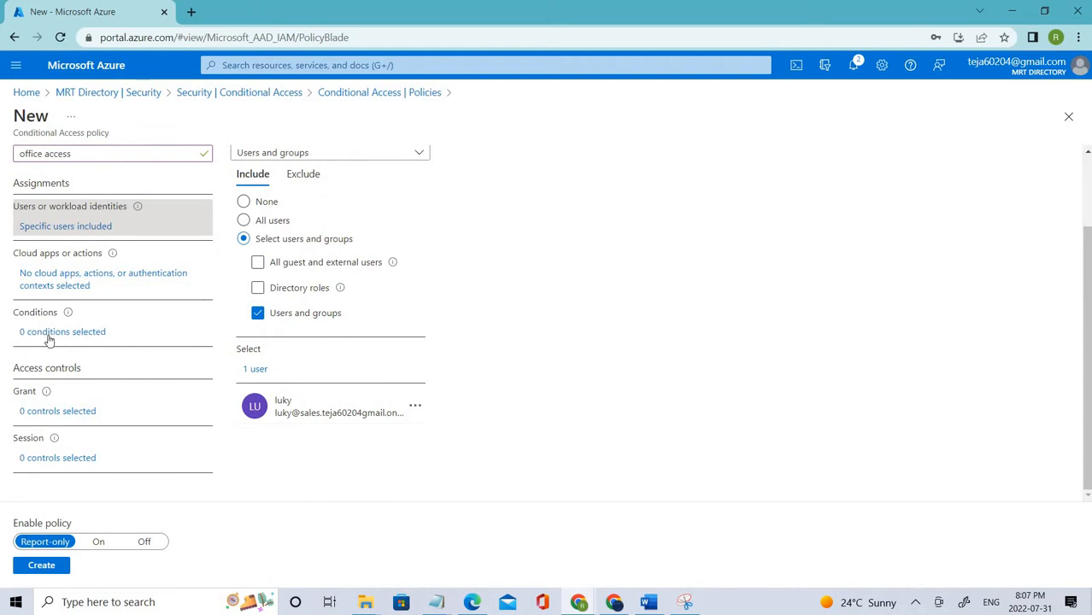
- Limit the policy's cloud apps to Office 365, showing 1 app included
click(49, 286)
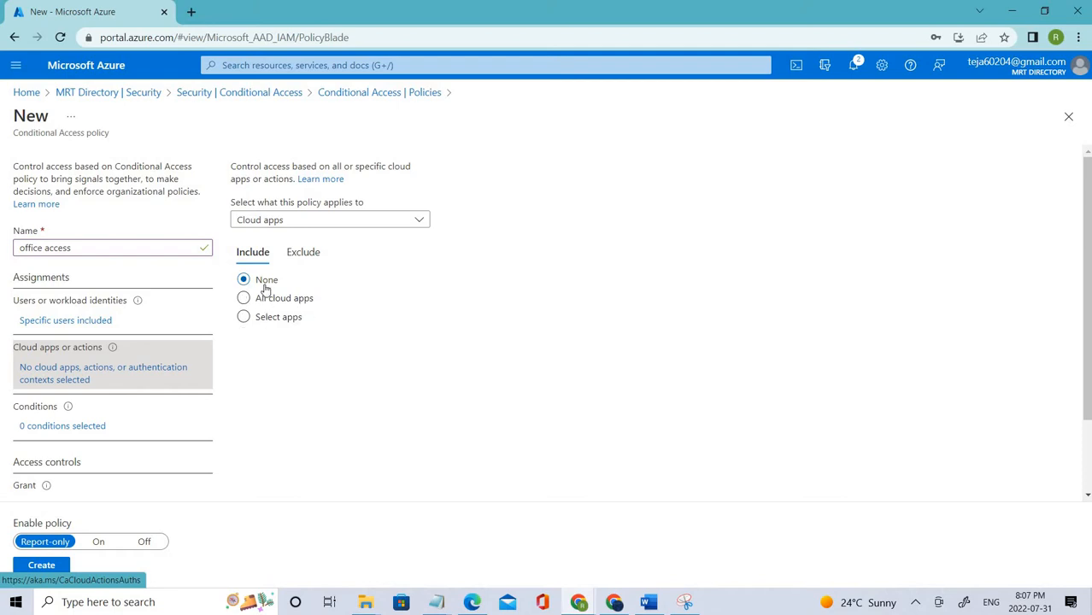
click(291, 321)
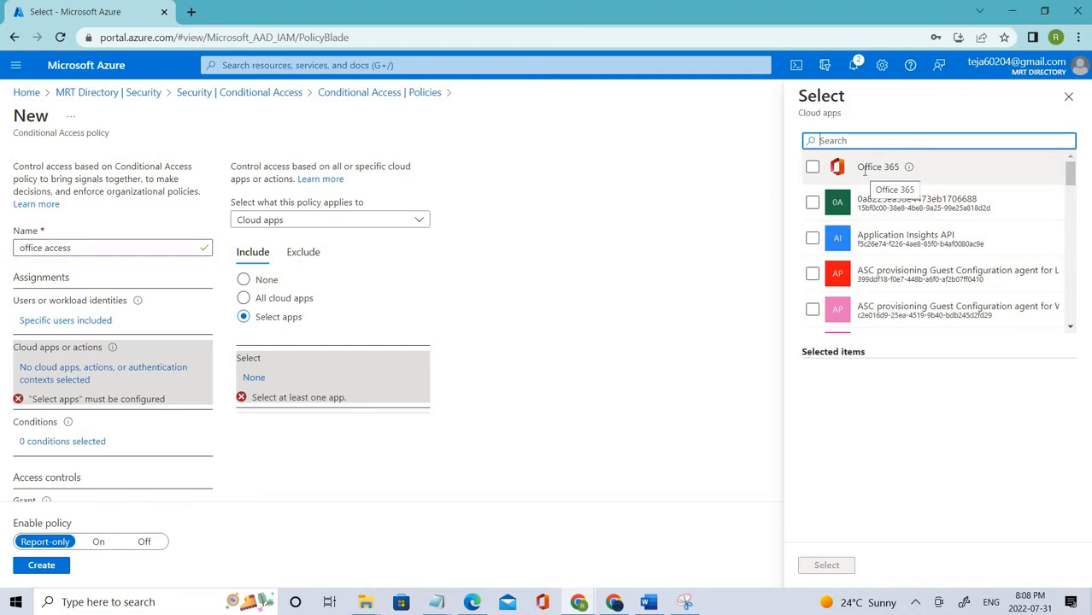
click(812, 167)
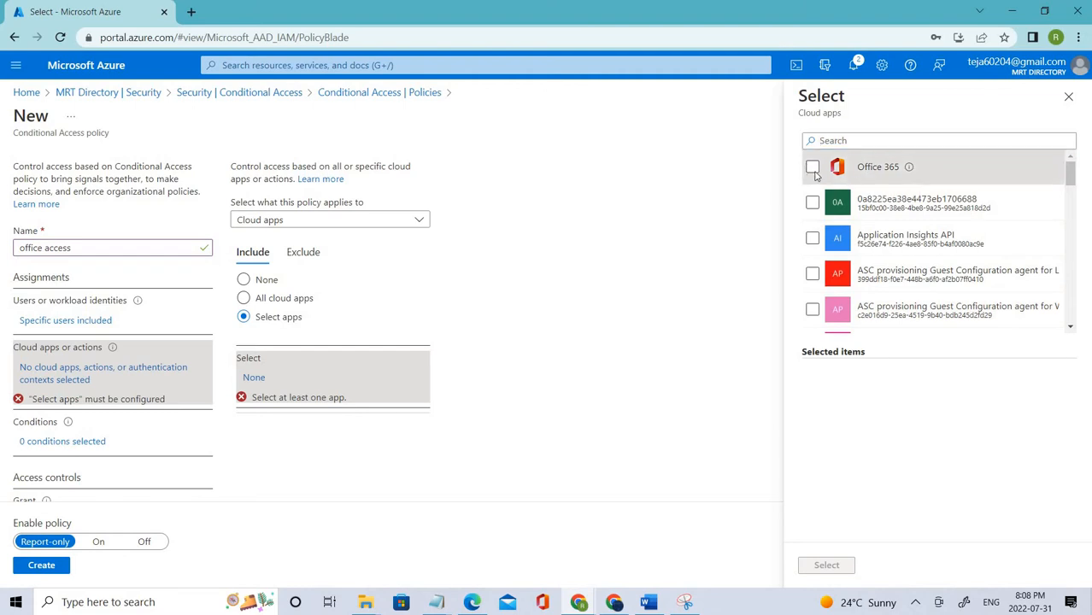
click(839, 570)
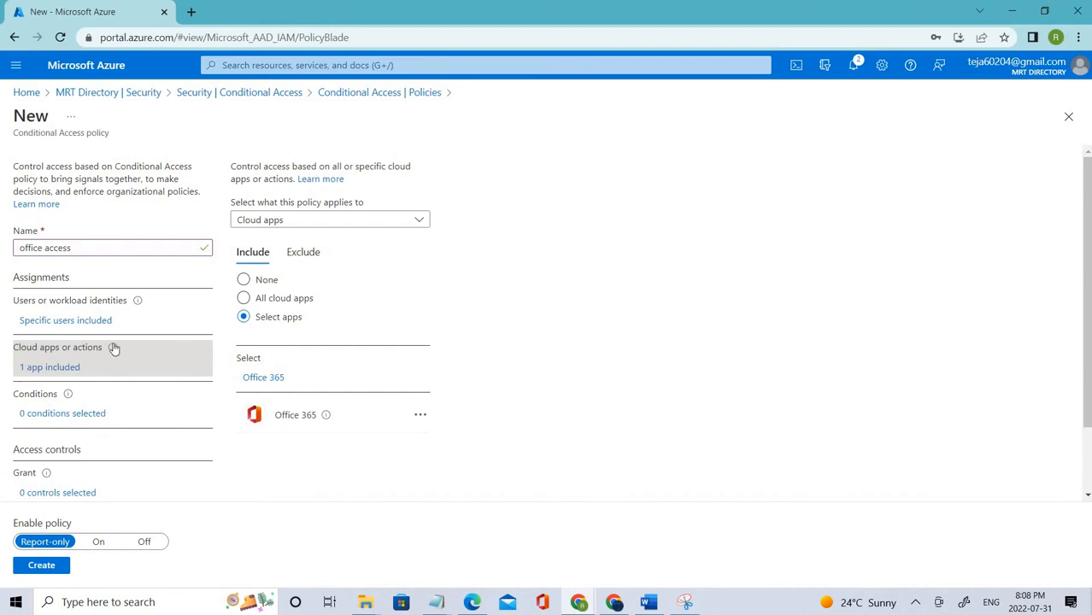
scroll(72, 350, down, 1)
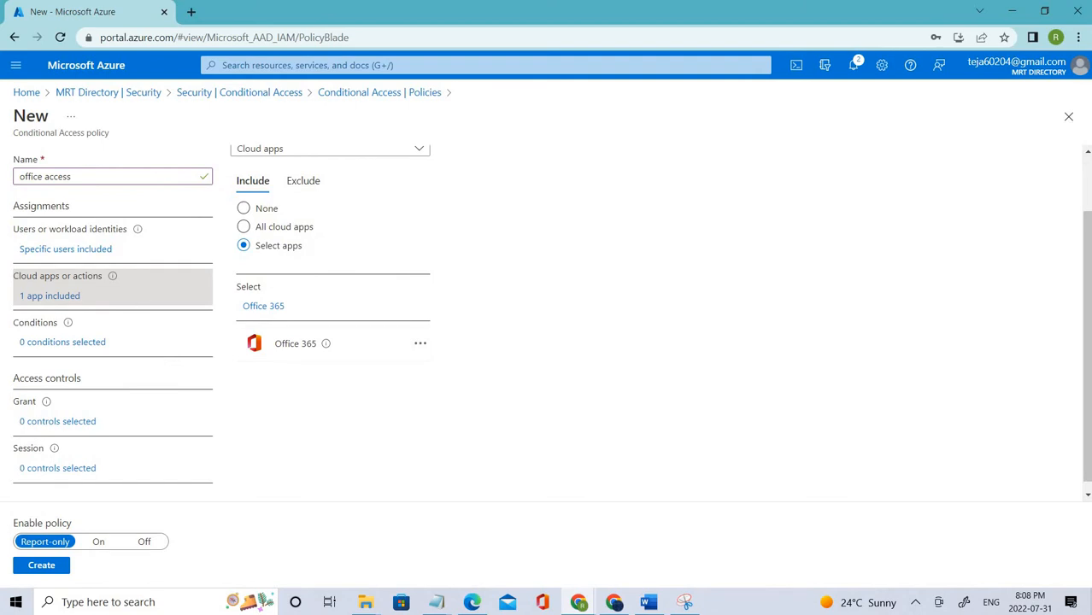
- Leave the Locations condition's Configure set to No, keeping 0 conditions selected
click(104, 346)
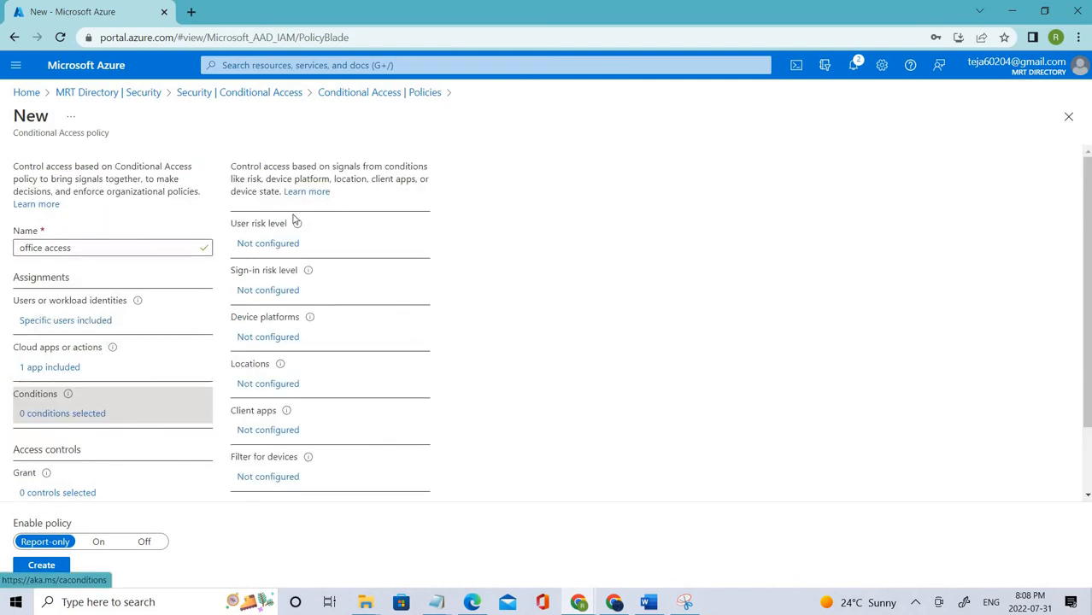
click(272, 383)
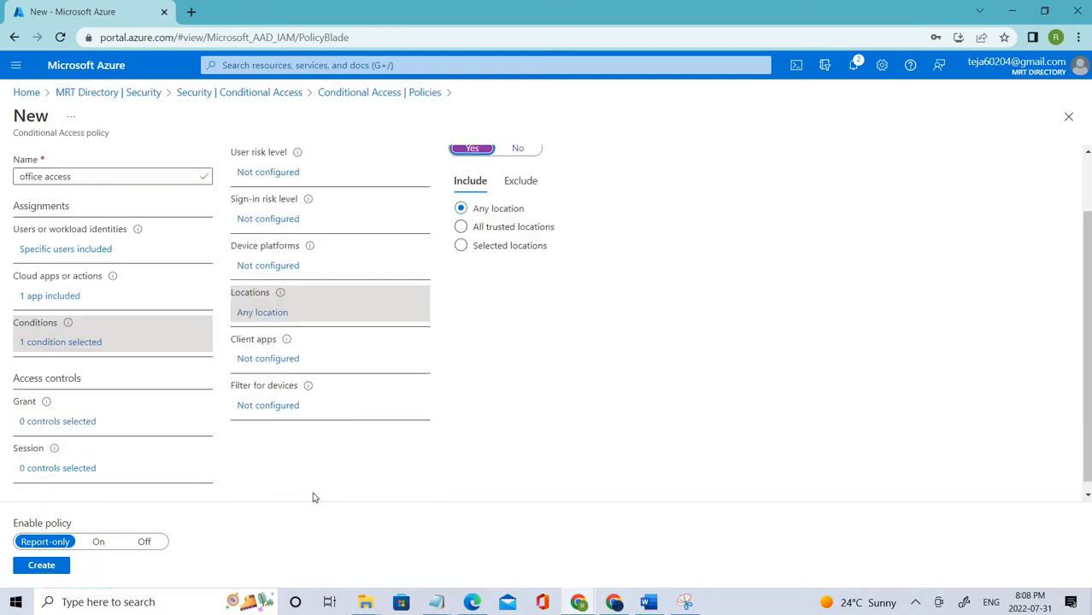
scroll(316, 290, up, 1)
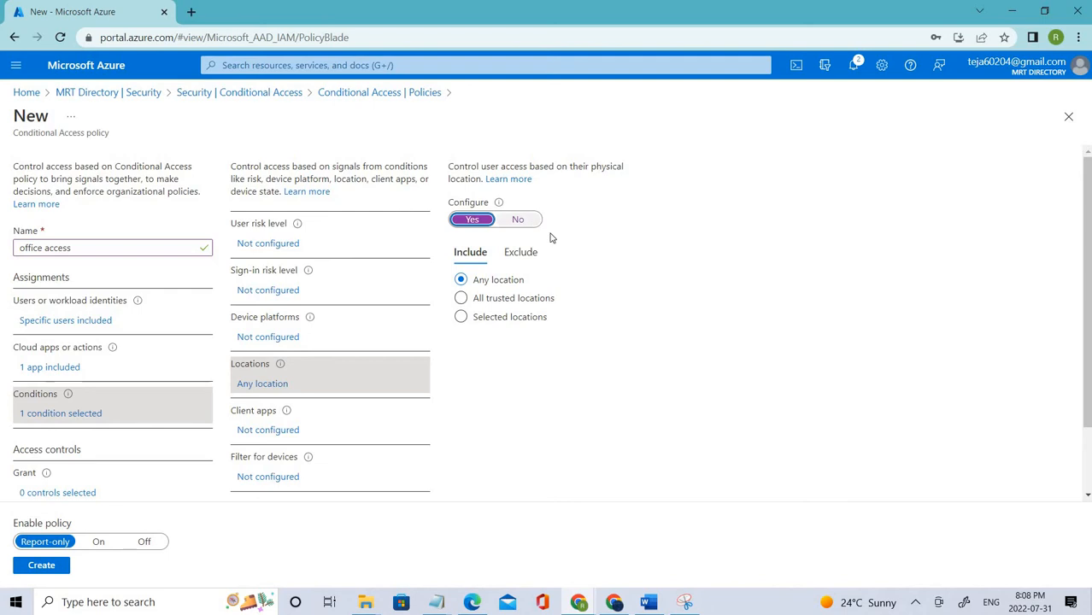
click(518, 219)
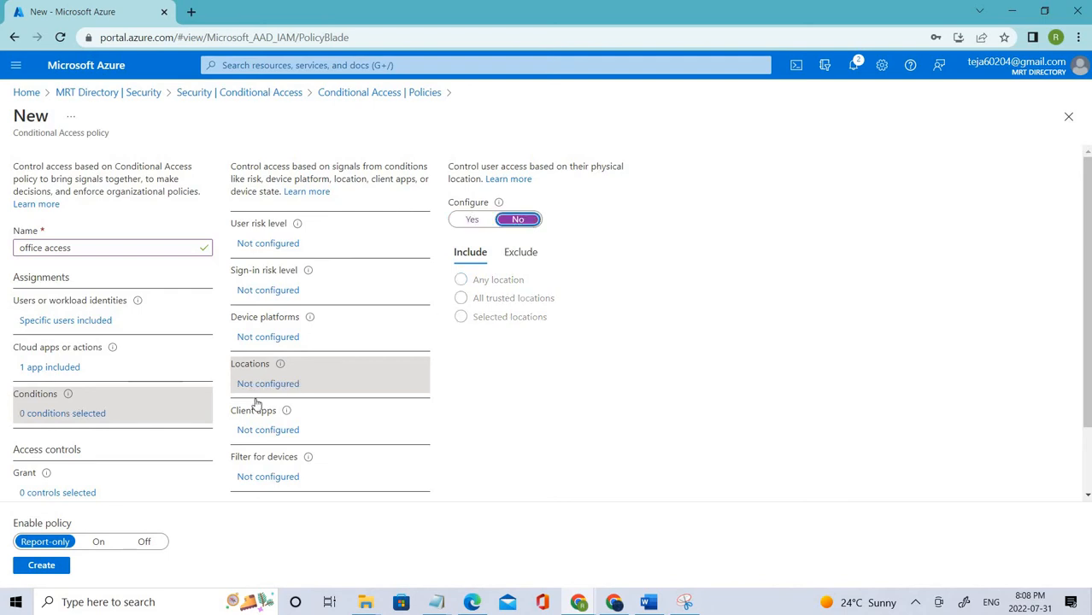
scroll(183, 391, down, 1)
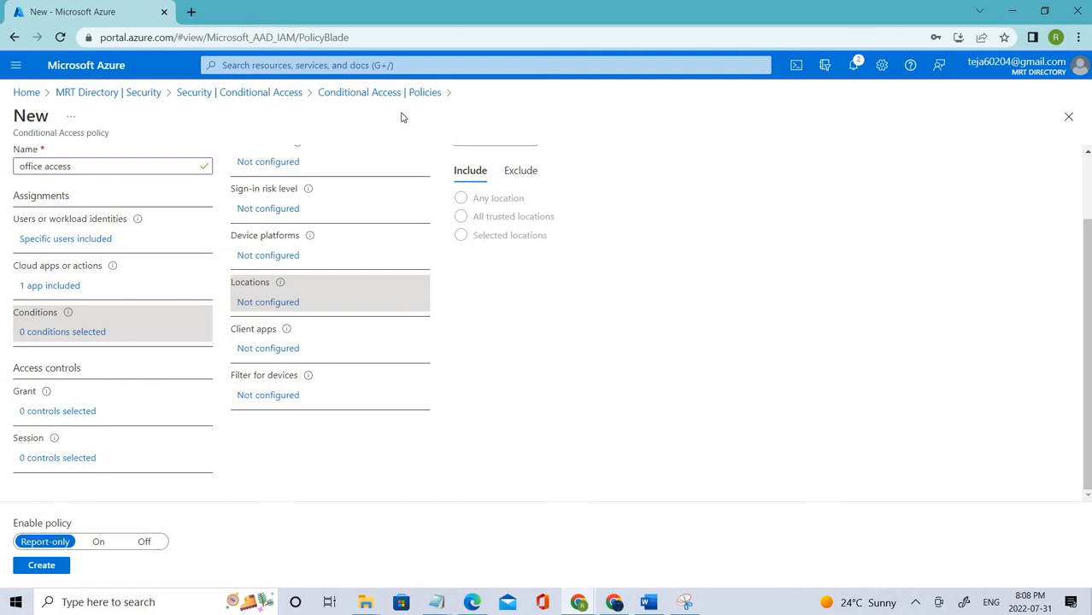
scroll(400, 122, up, 1)
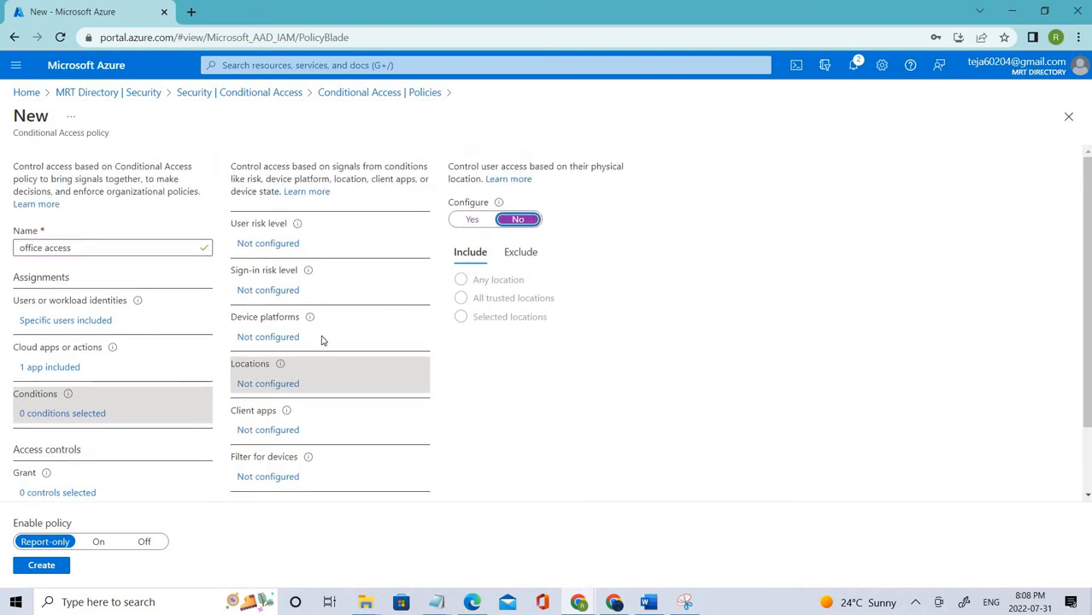
scroll(324, 344, down, 2)
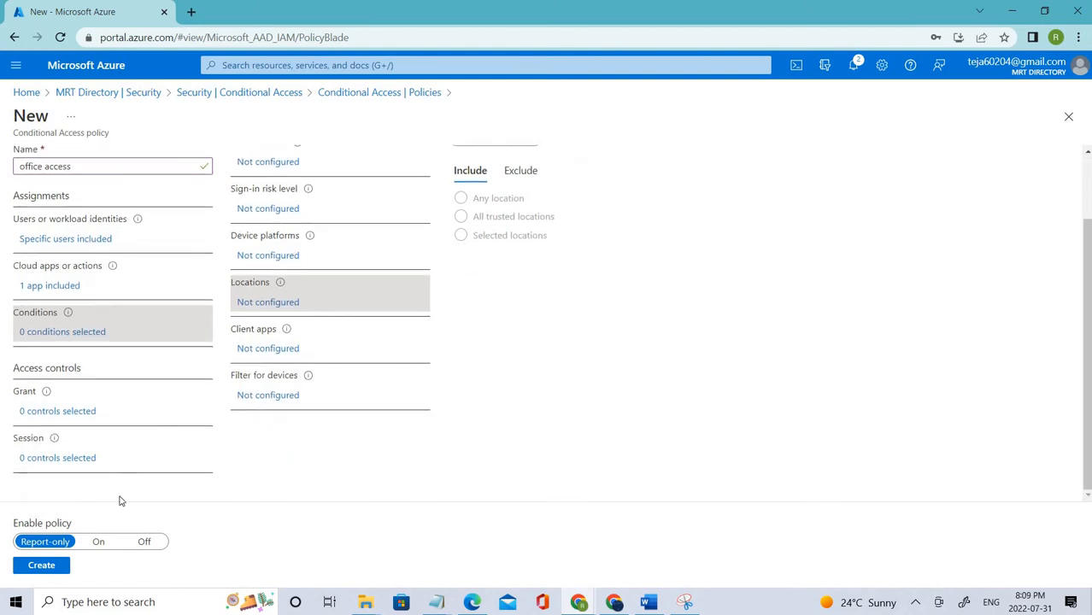
- Set the Grant control to Block access rather than requiring MFA or a compliant device
click(54, 413)
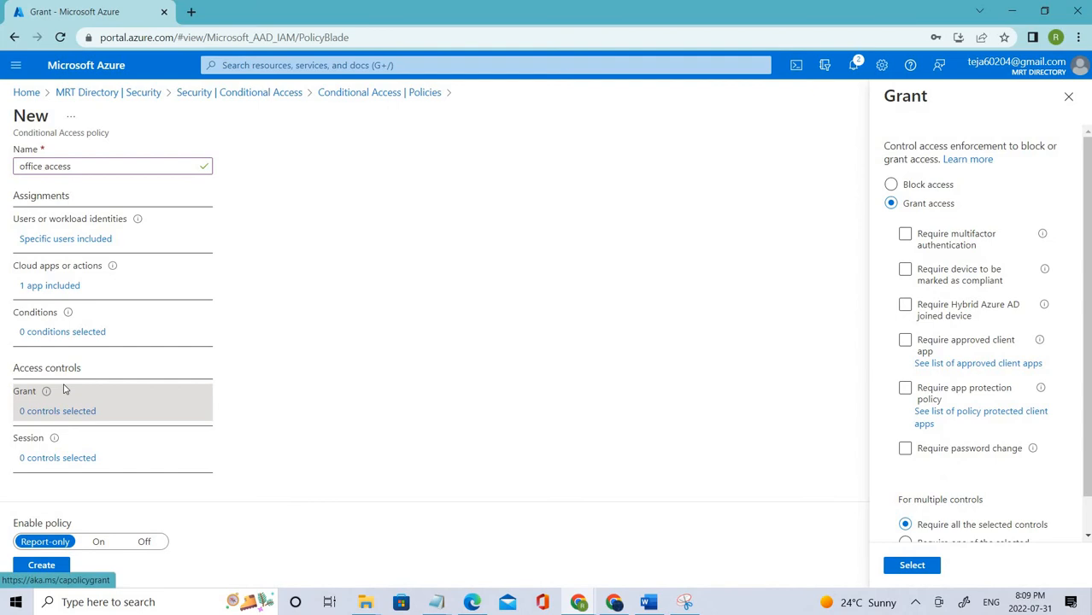
triple_click(906, 212)
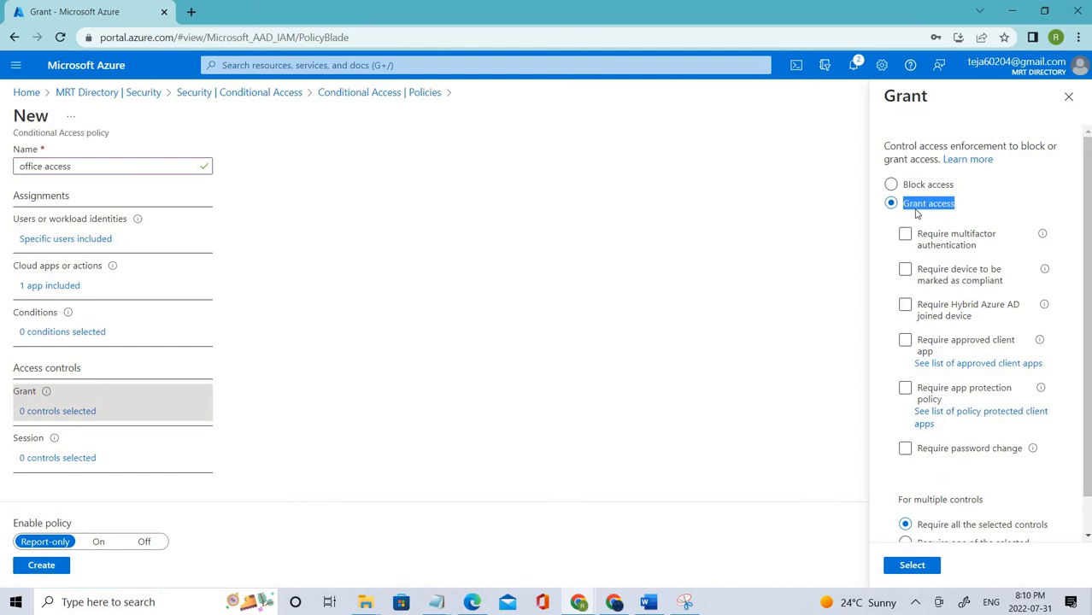
click(932, 246)
click(951, 275)
scroll(905, 254, down, 2)
scroll(907, 240, up, 2)
click(914, 189)
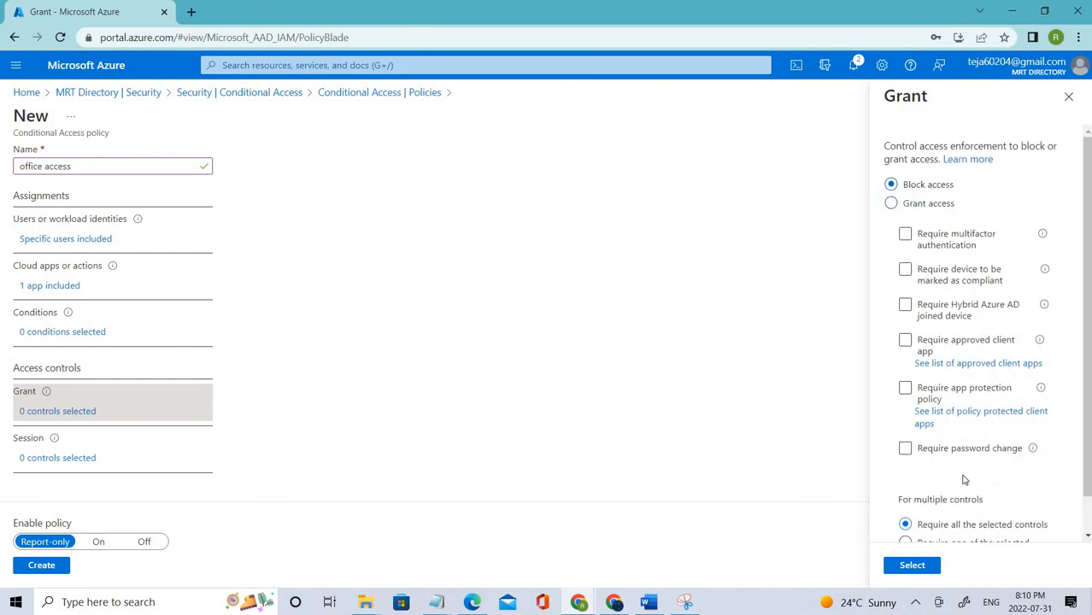
scroll(959, 437, down, 2)
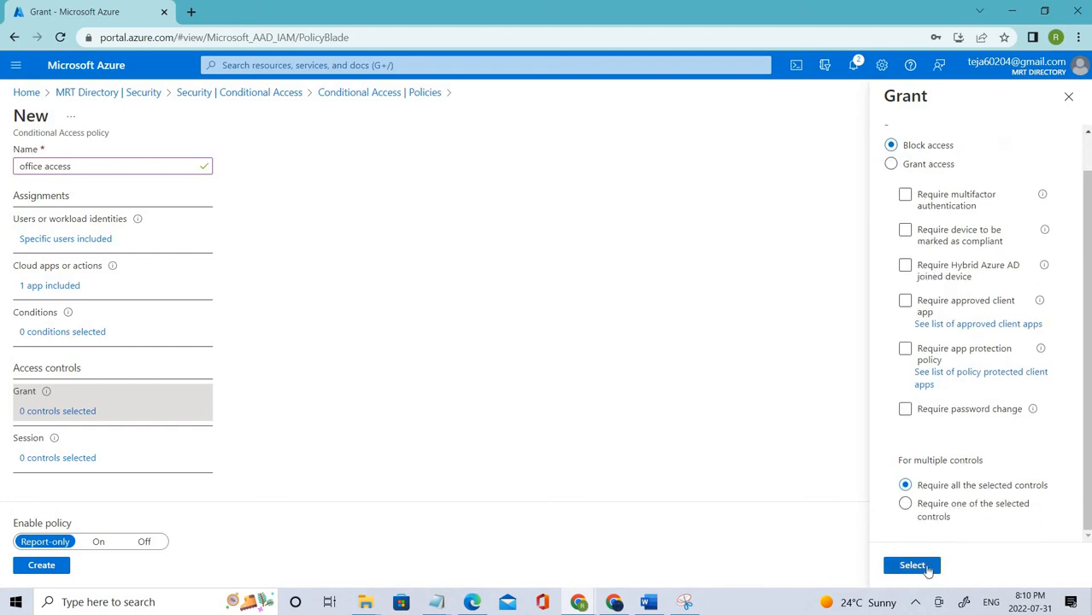
click(927, 568)
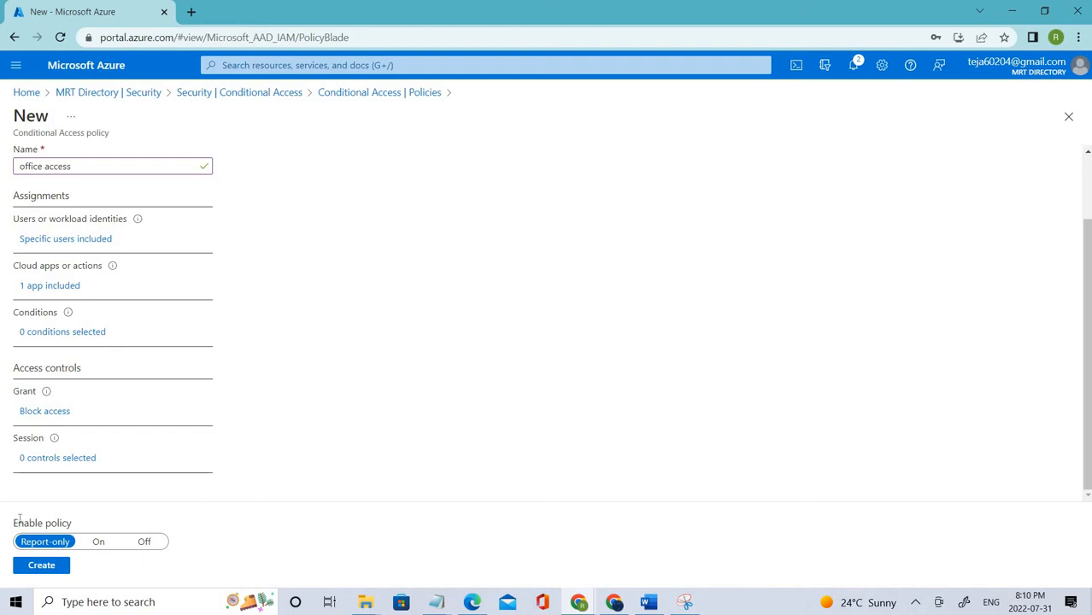
- Switch Enable policy from Report-only to On, recheck the Users assignment, and create the policy
drag(14, 523, 69, 522)
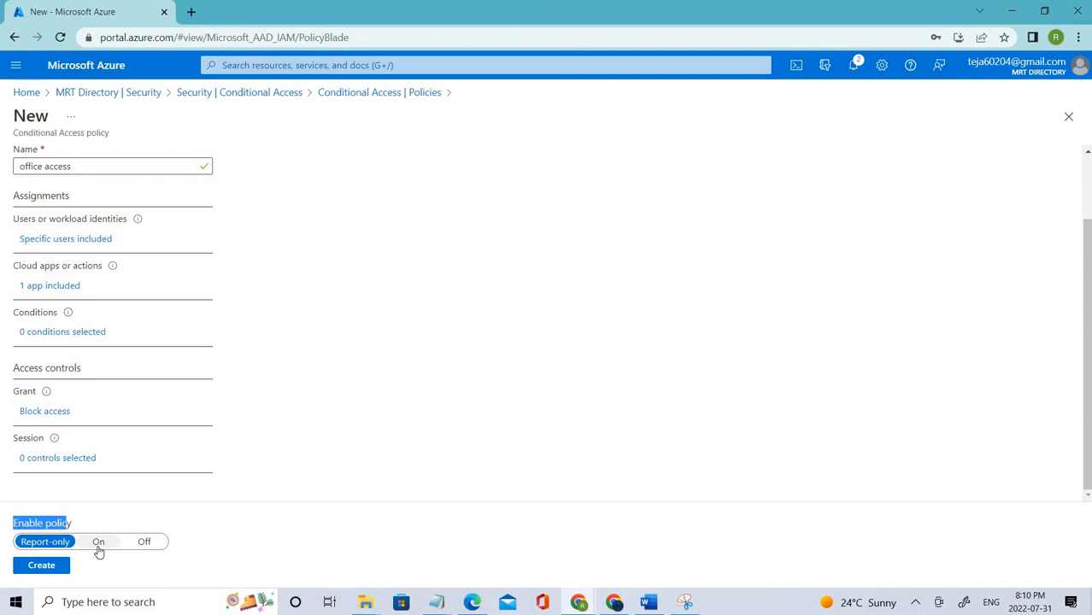
click(98, 546)
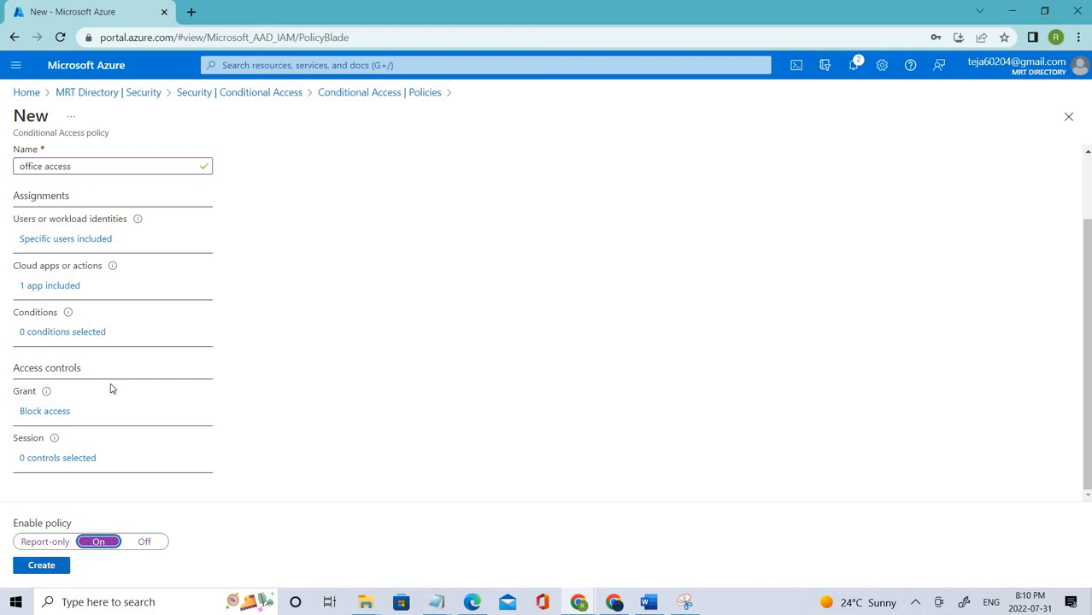
scroll(112, 344, up, 2)
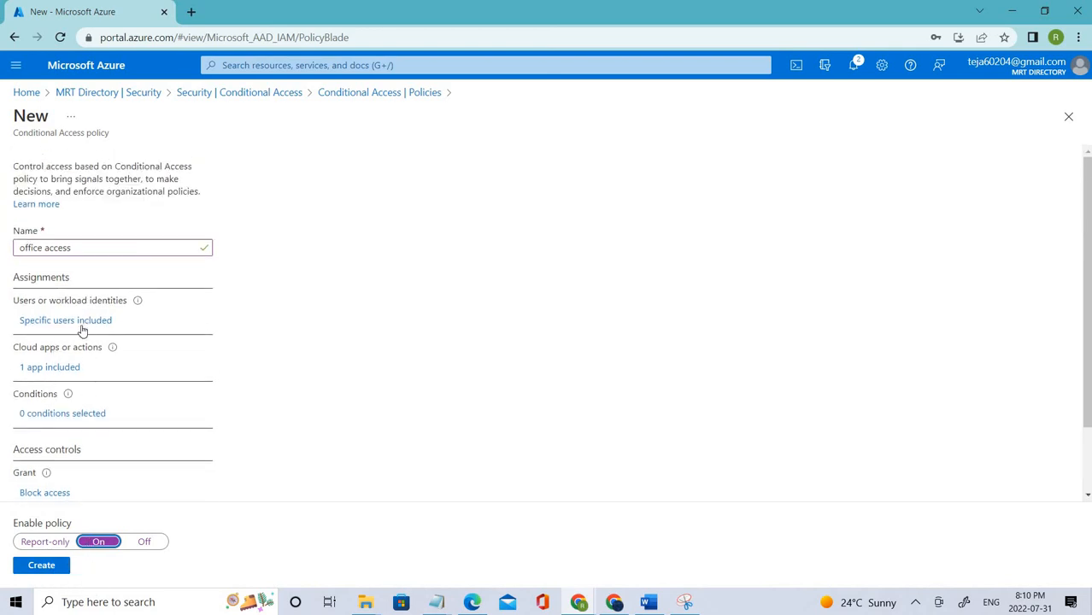
click(71, 324)
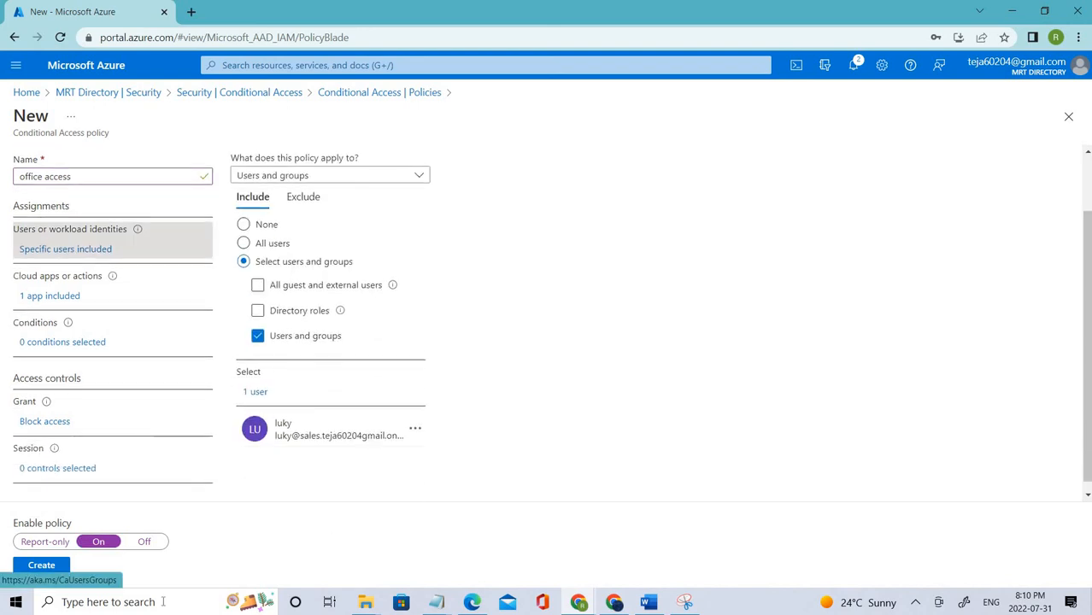
click(60, 566)
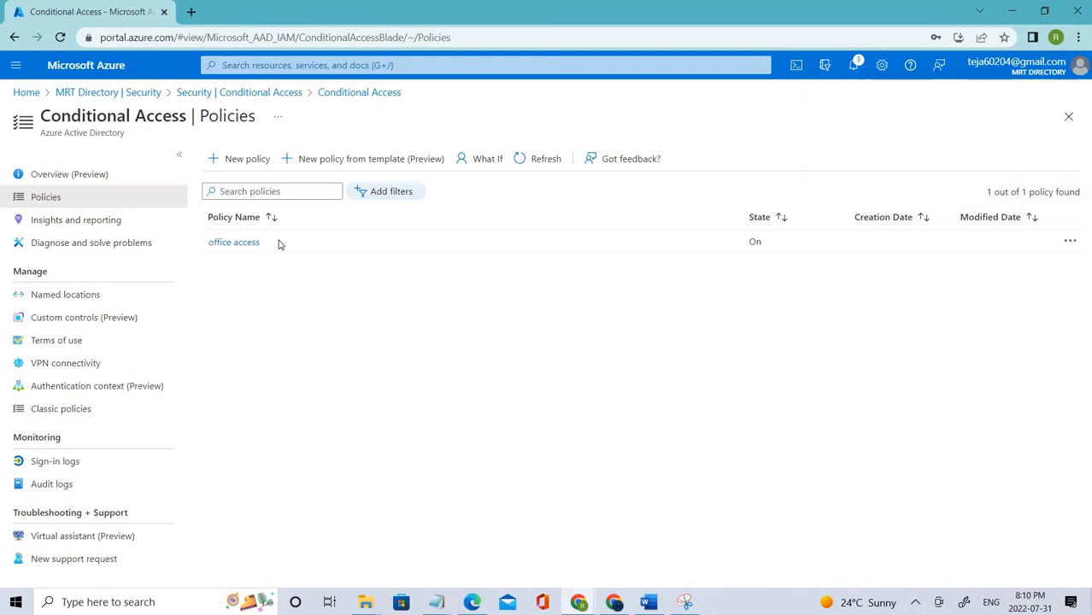
- Open the 'office access' policy, listed with state On, to view its details
drag(215, 243, 841, 216)
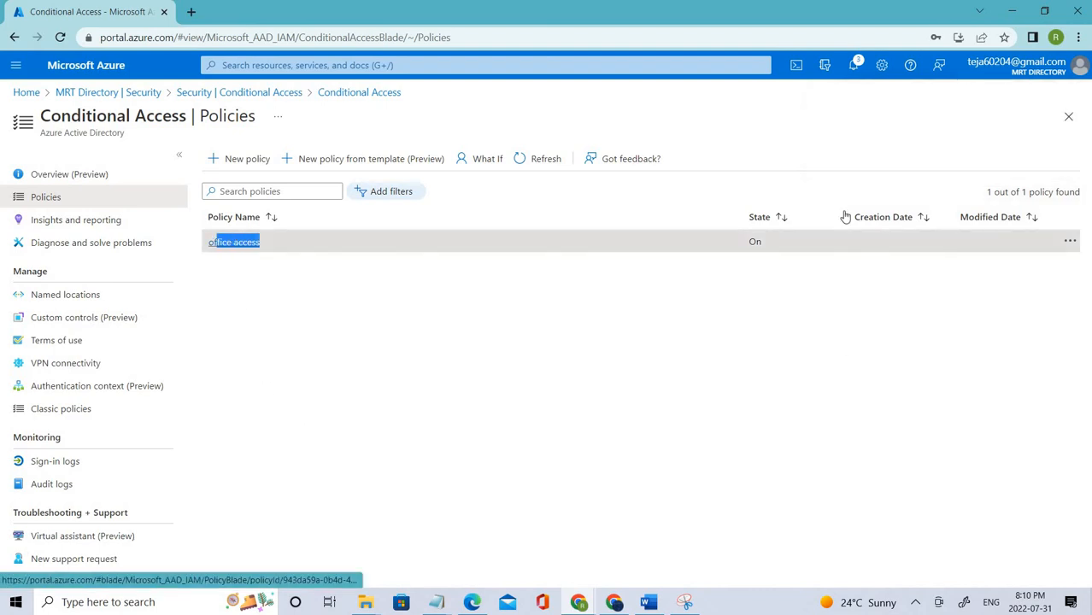
click(215, 241)
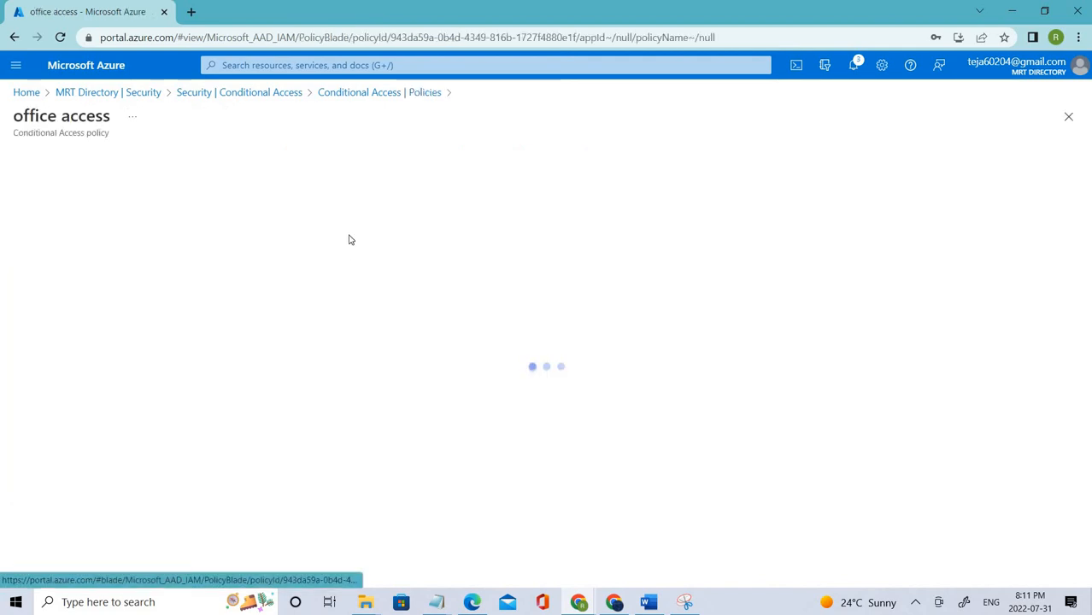